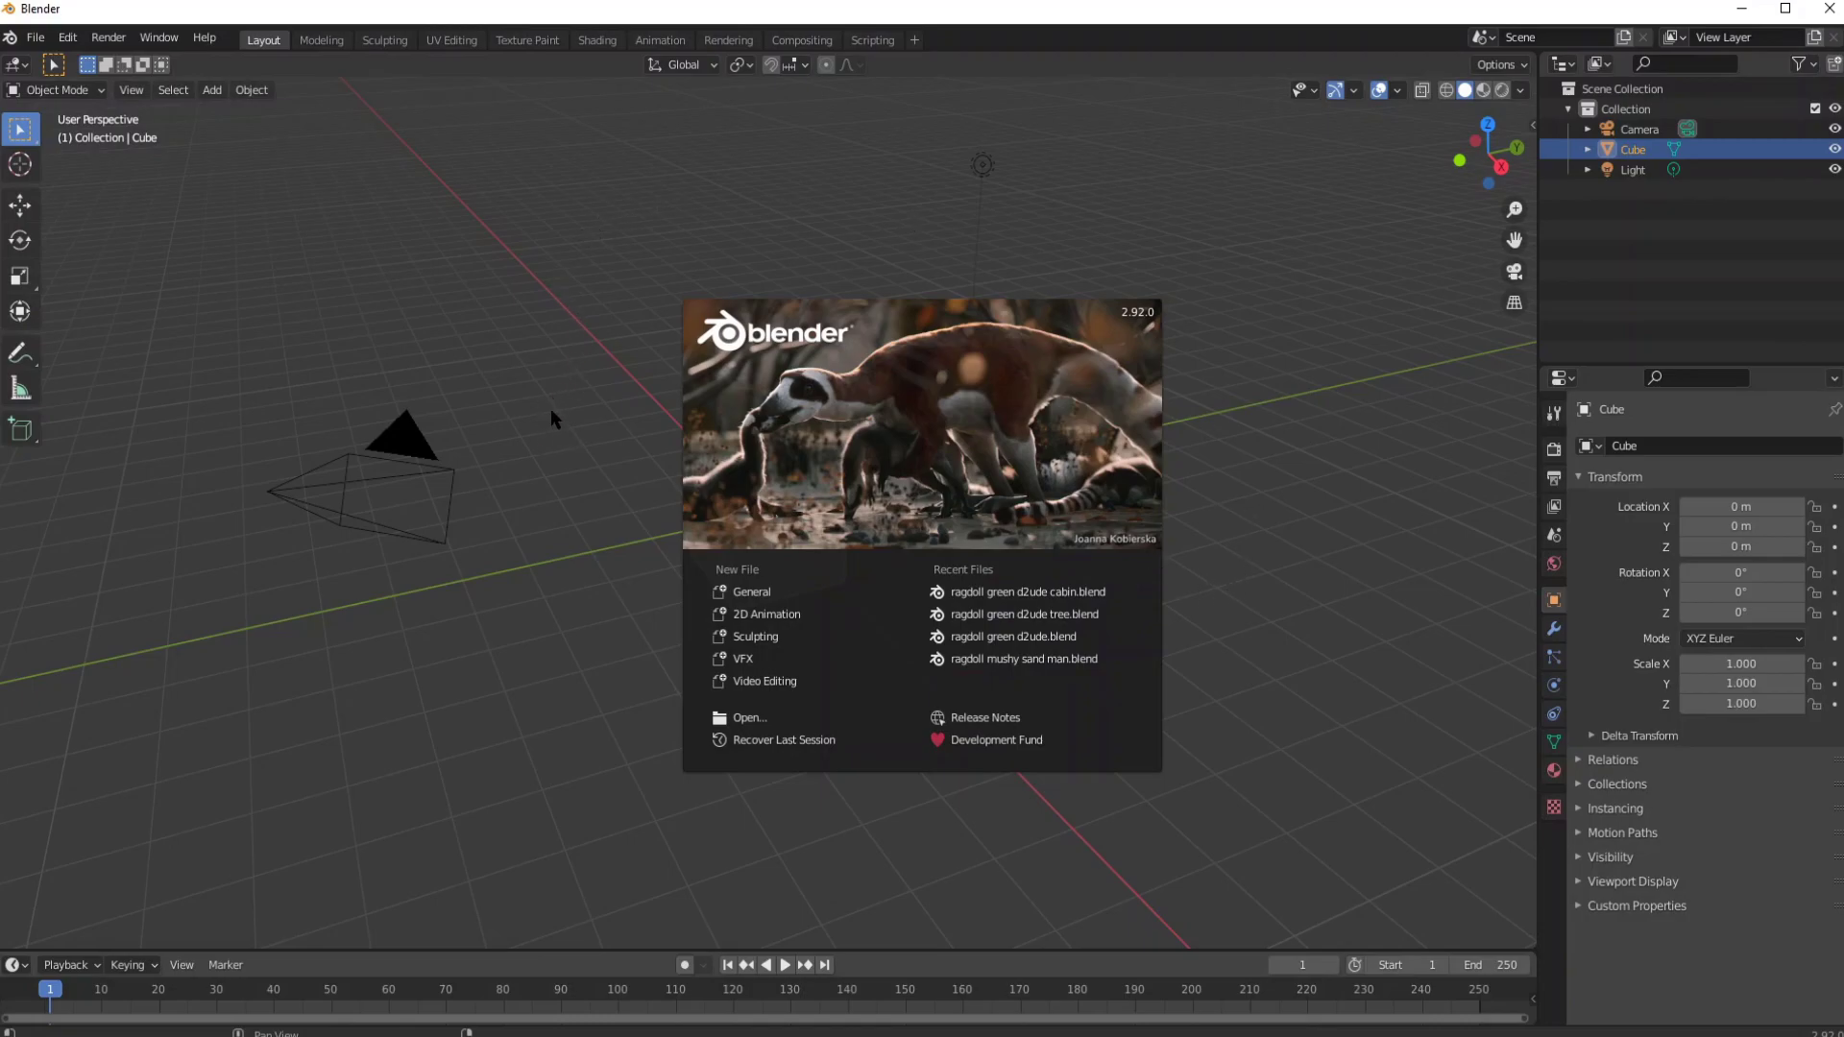
# Step: Close the welcome splash and remove the default cube with X, confirming Delete
pyautogui.click(573, 456)
pyautogui.press('x')
pyautogui.click(575, 459)
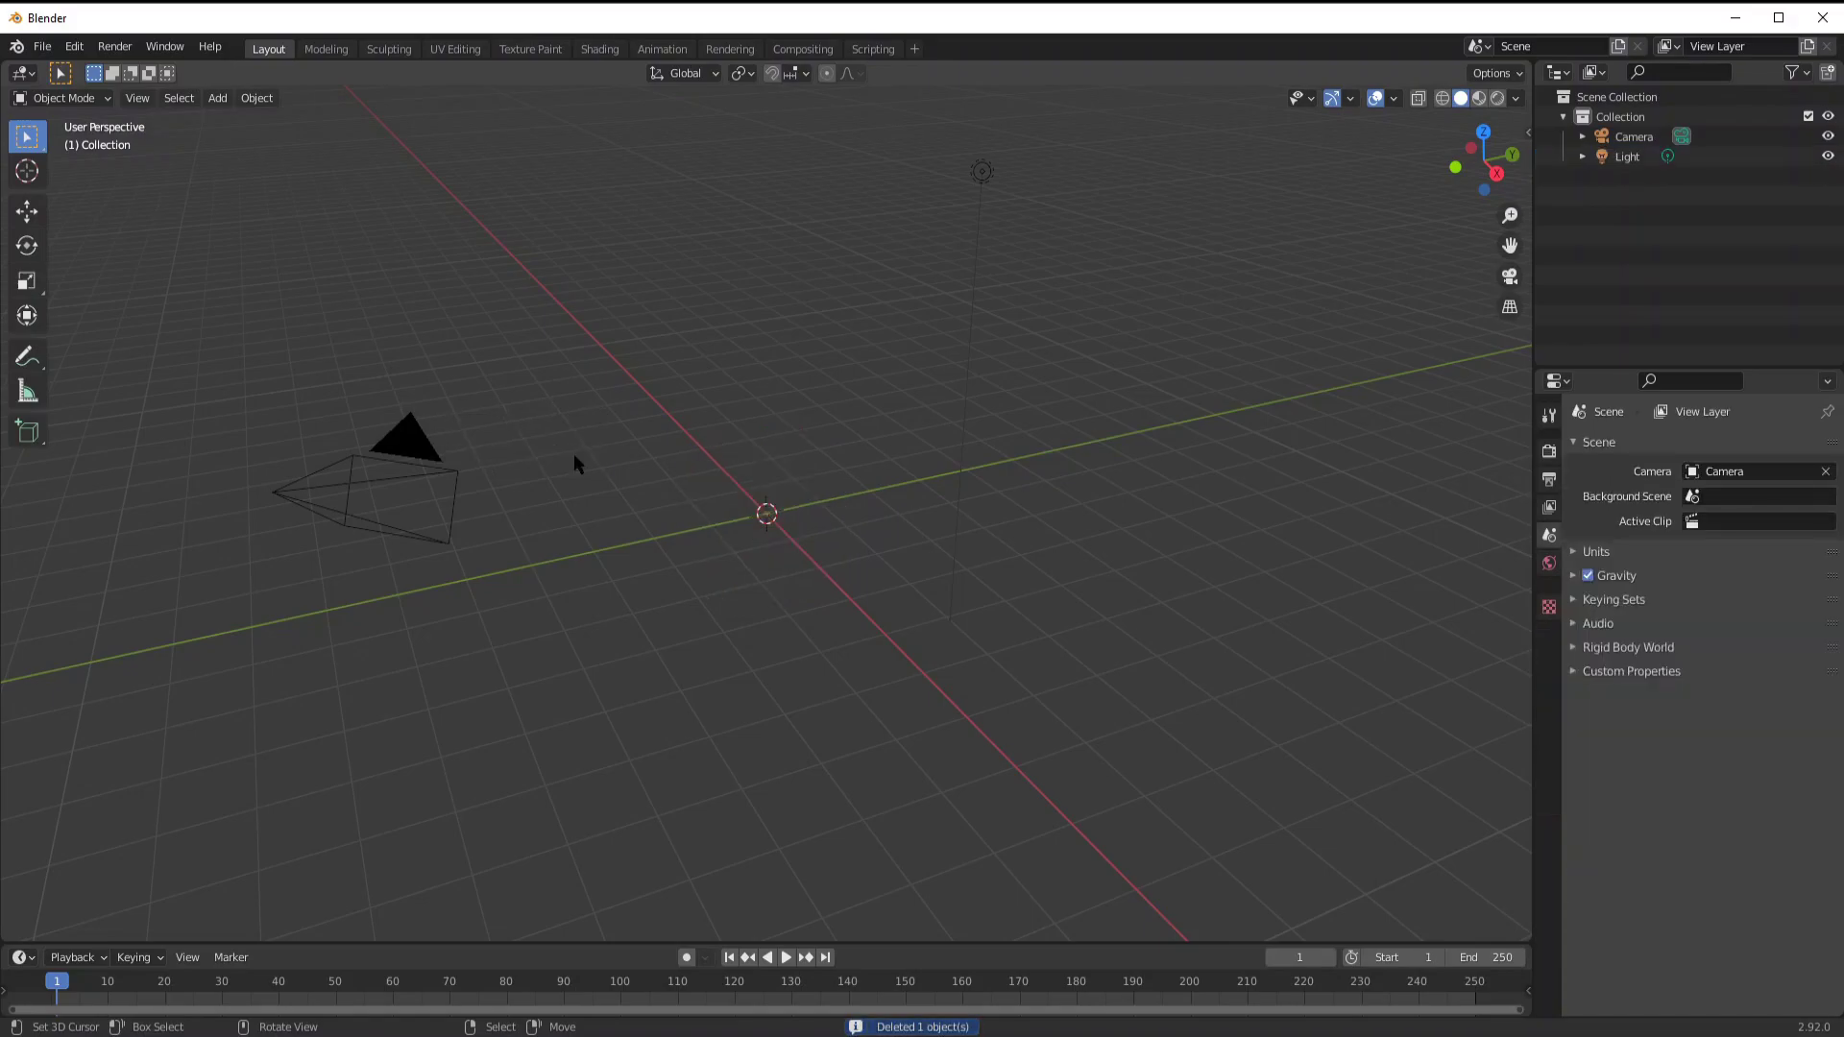
# Step: Orbit the empty scene, then open and cancel the Add menu without adding anything
pyautogui.moveTo(600, 461)
pyautogui.mouseDown(button='middle')
pyautogui.moveTo(685, 439)
pyautogui.moveTo(652, 441)
pyautogui.mouseUp(button='middle')
pyautogui.press('shift')
pyautogui.hotkey('shift', 'a')
pyautogui.press('Escape')
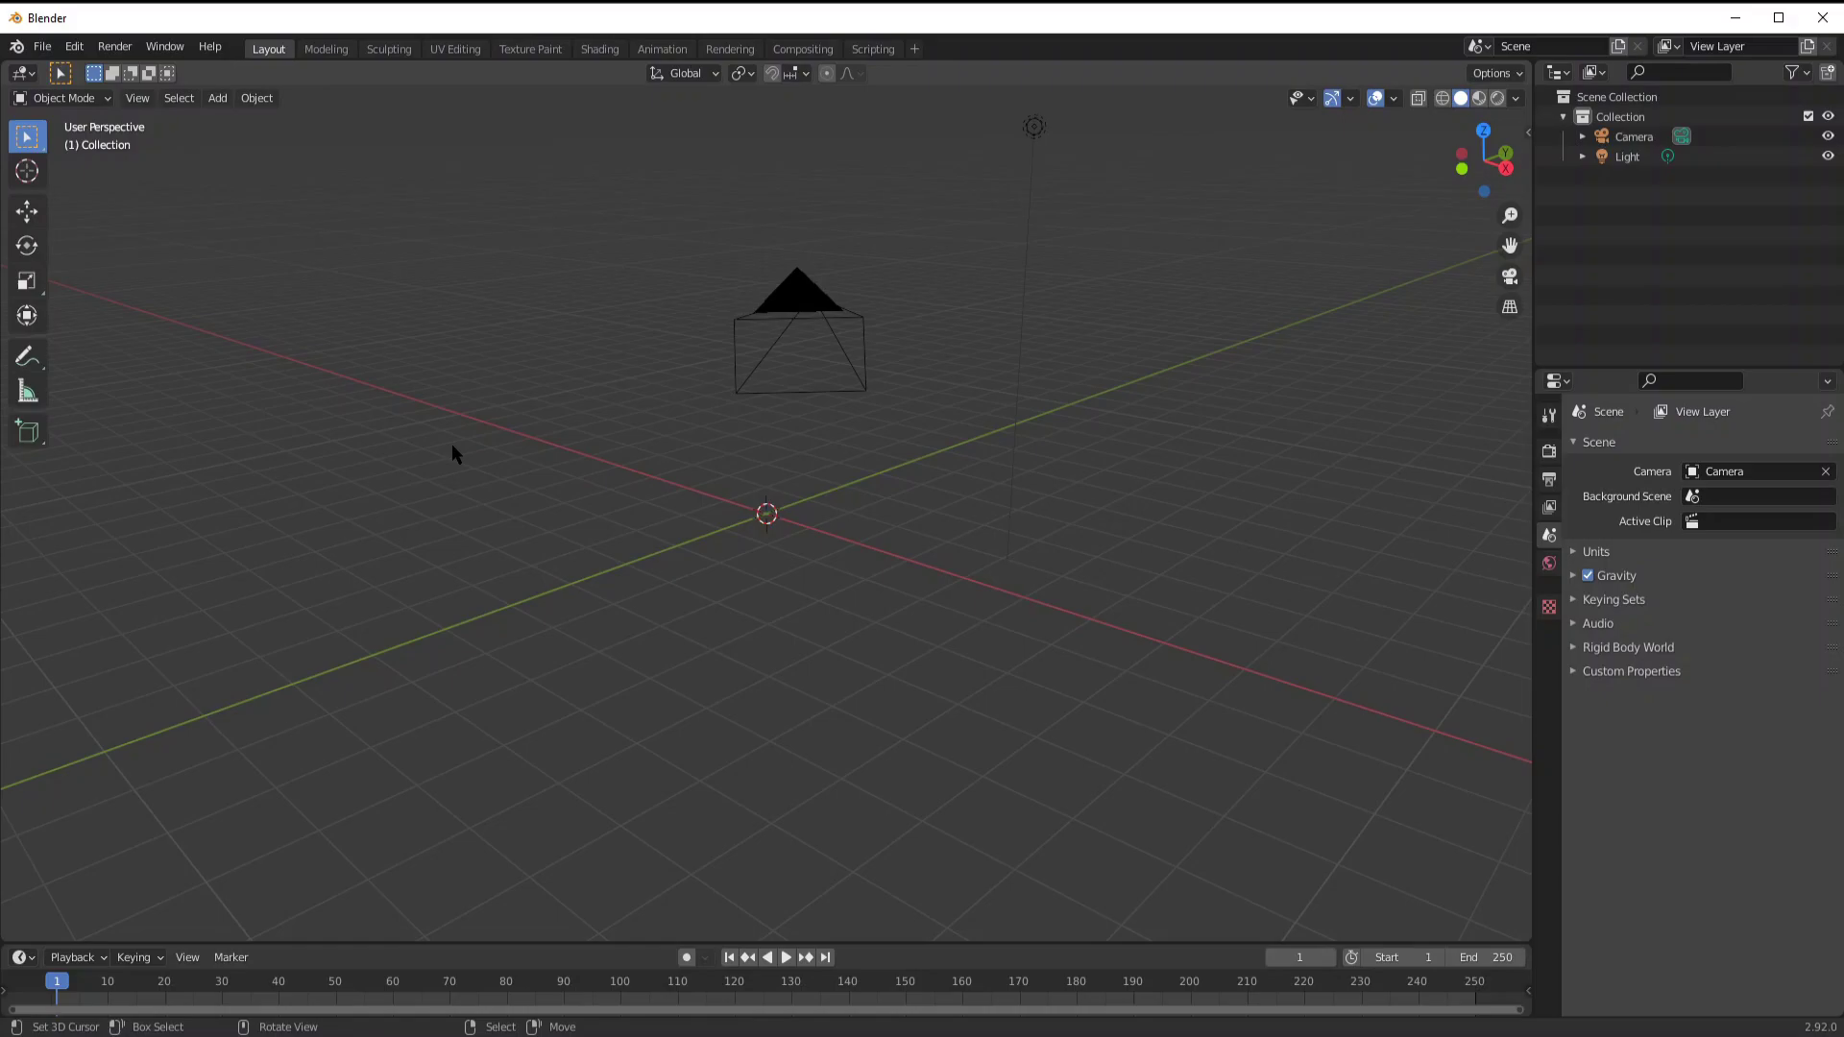
pyautogui.hotkey('shift', 'a')
pyautogui.press('Escape')
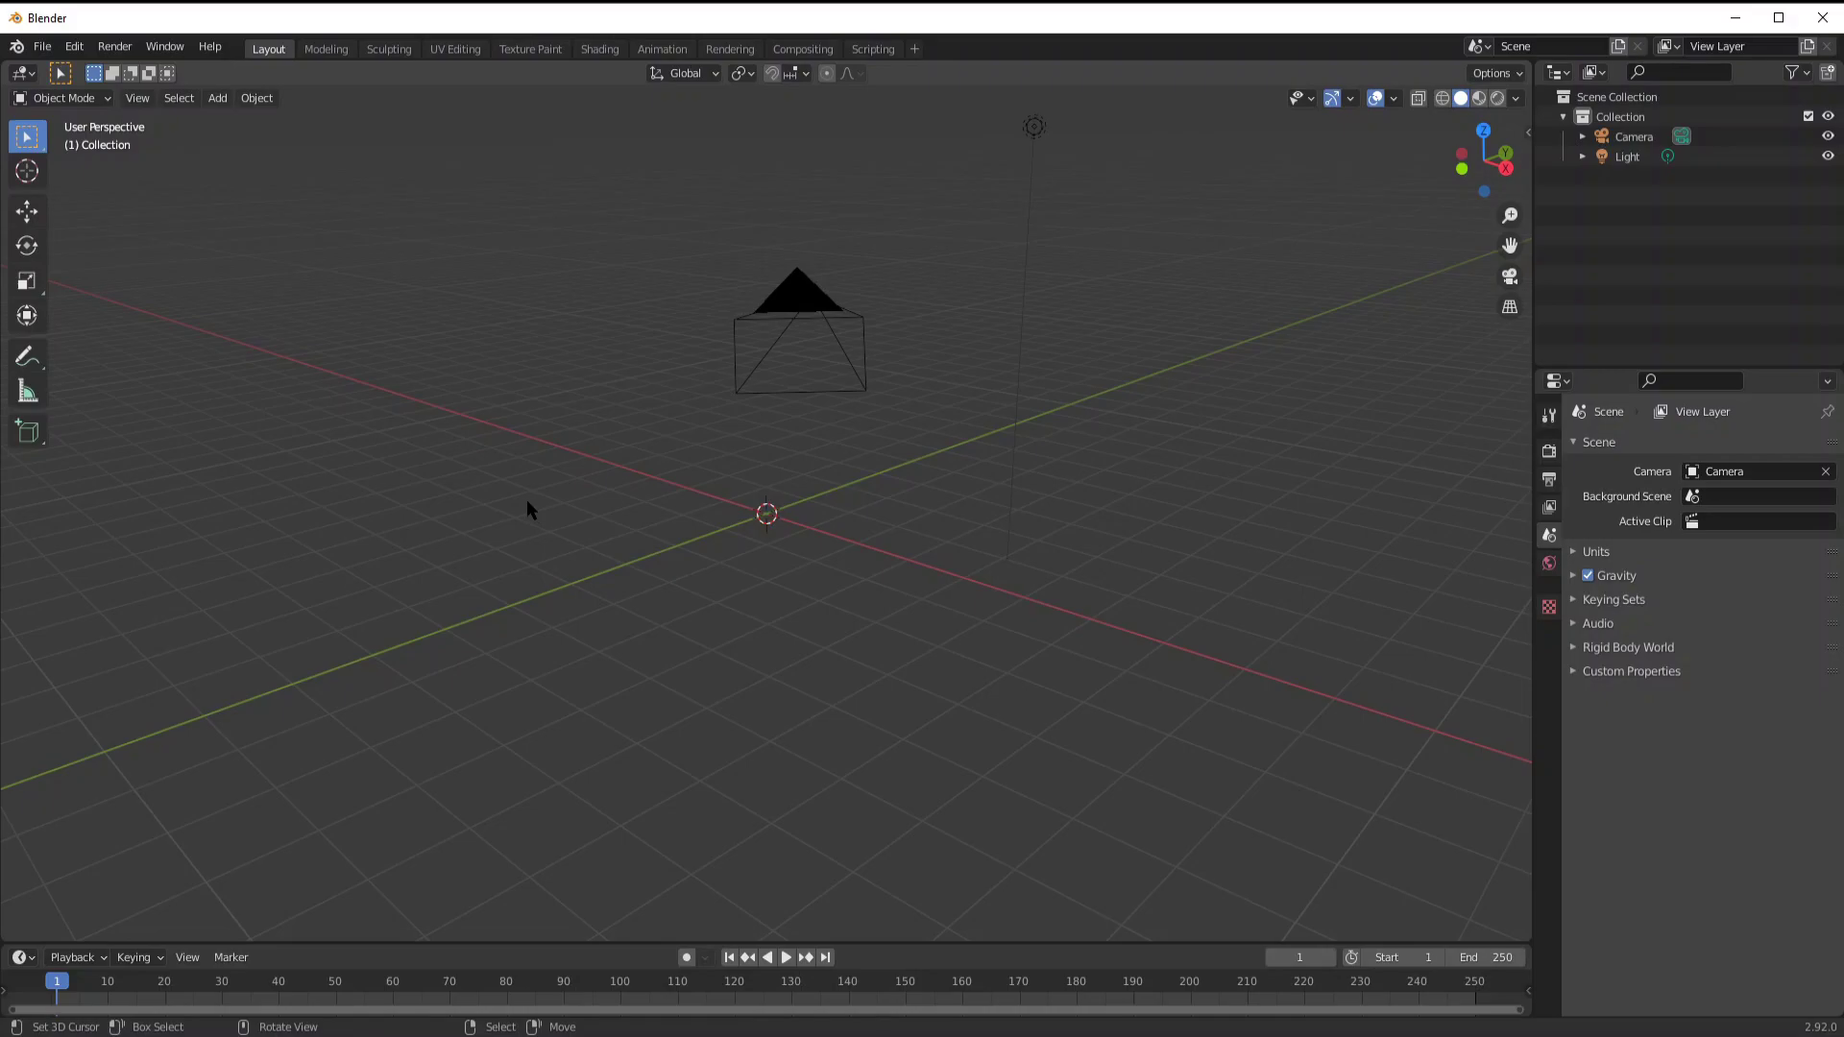